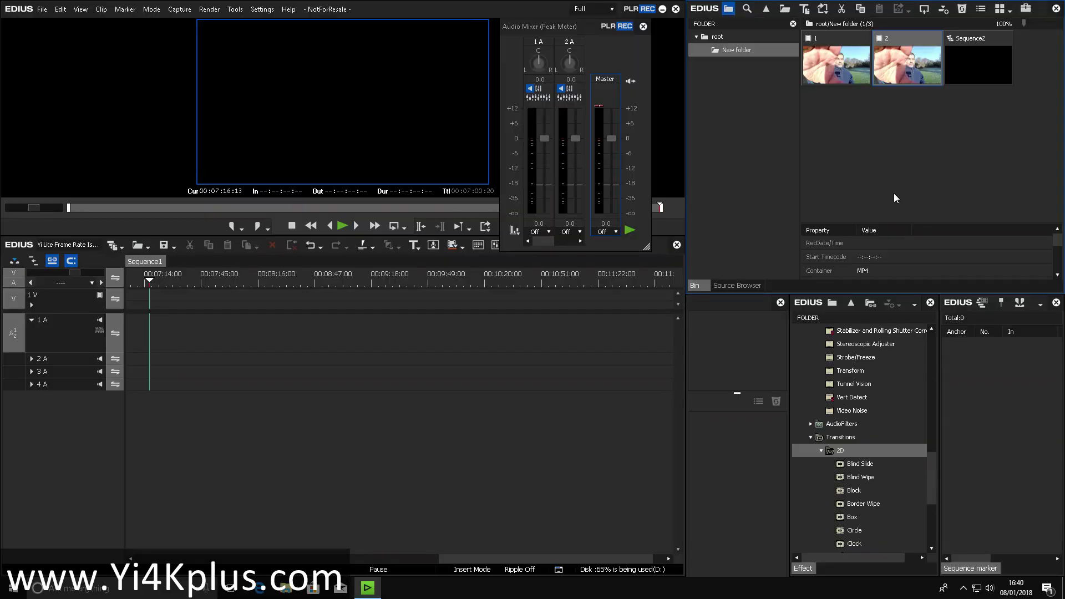
Inspect clip 1's properties from the bin and close them without changes
click(894, 194)
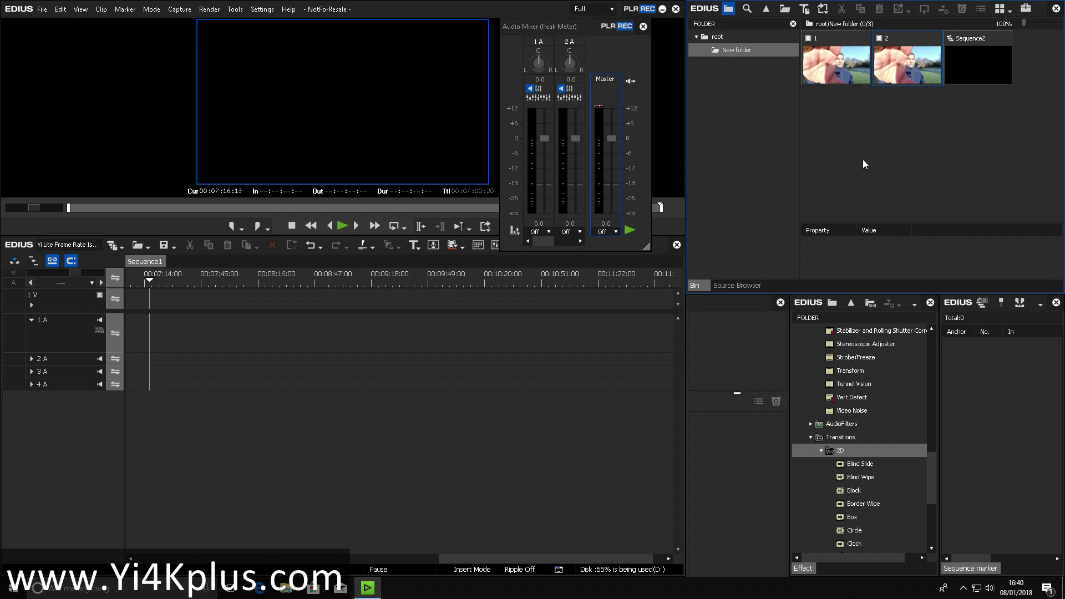
click(827, 61)
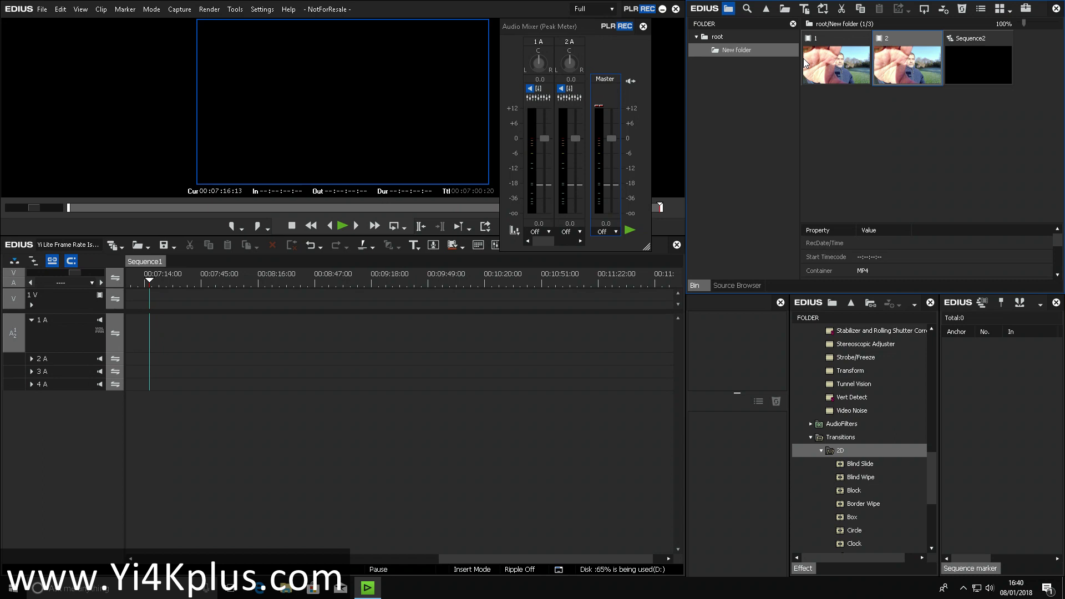
click(883, 145)
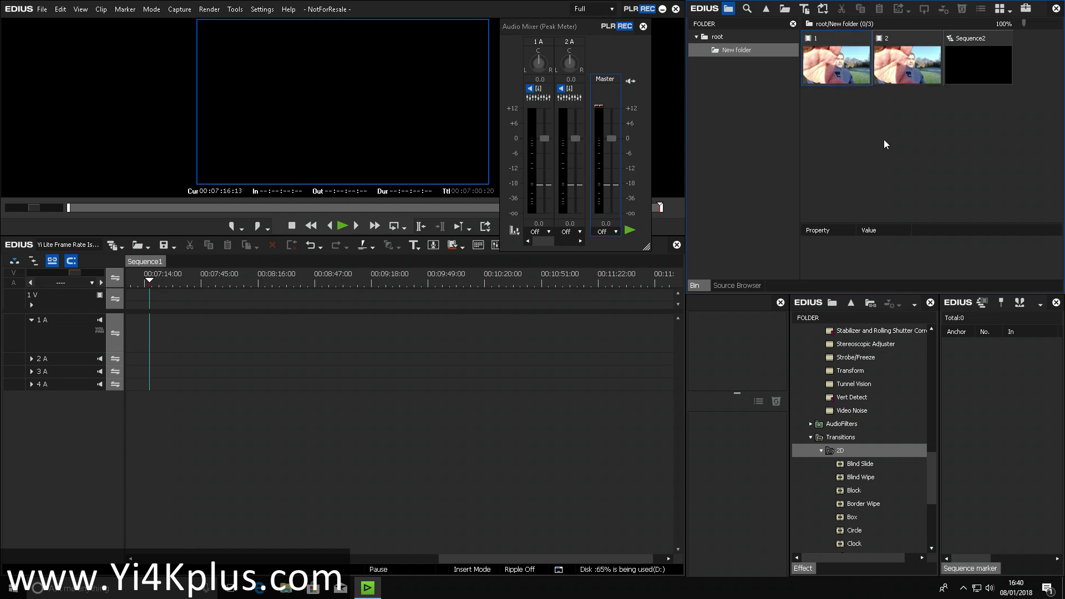
click(907, 59)
click(849, 66)
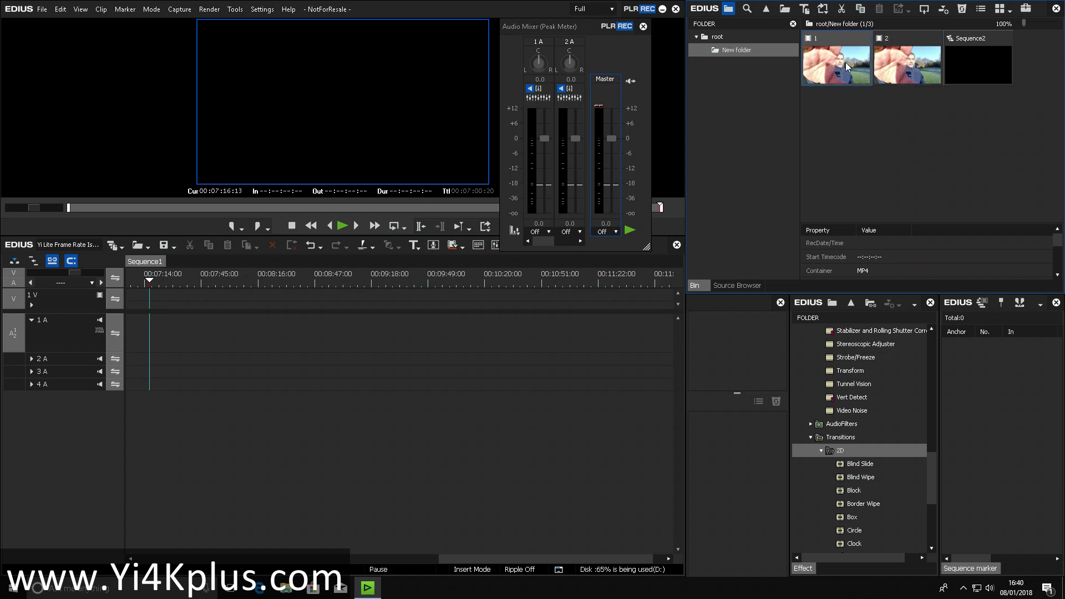
right_click(839, 62)
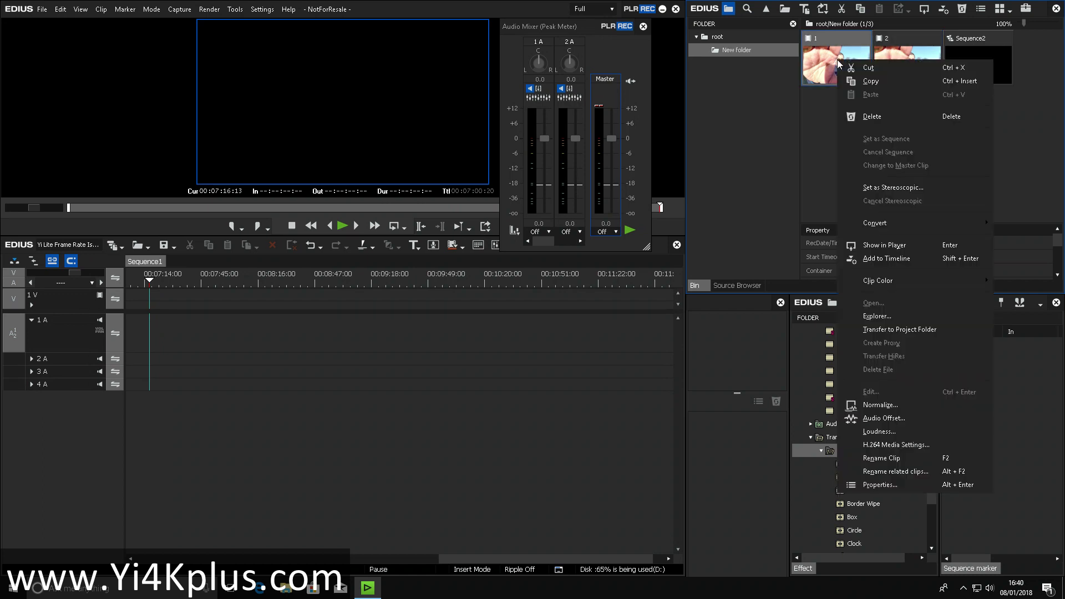
click(894, 485)
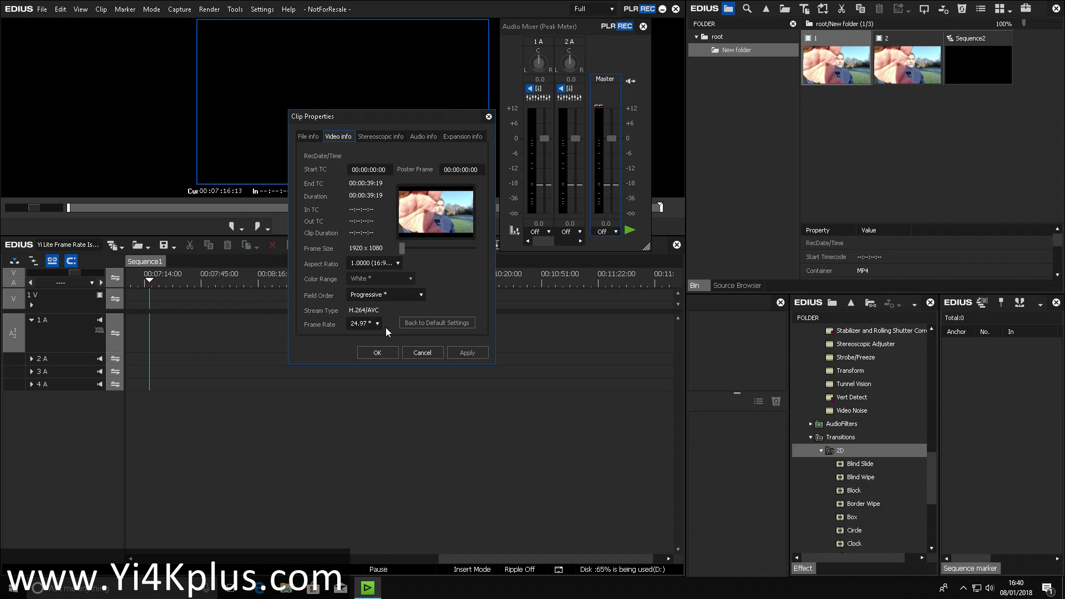
click(427, 354)
Inspect clip 2's properties in the bin
click(905, 62)
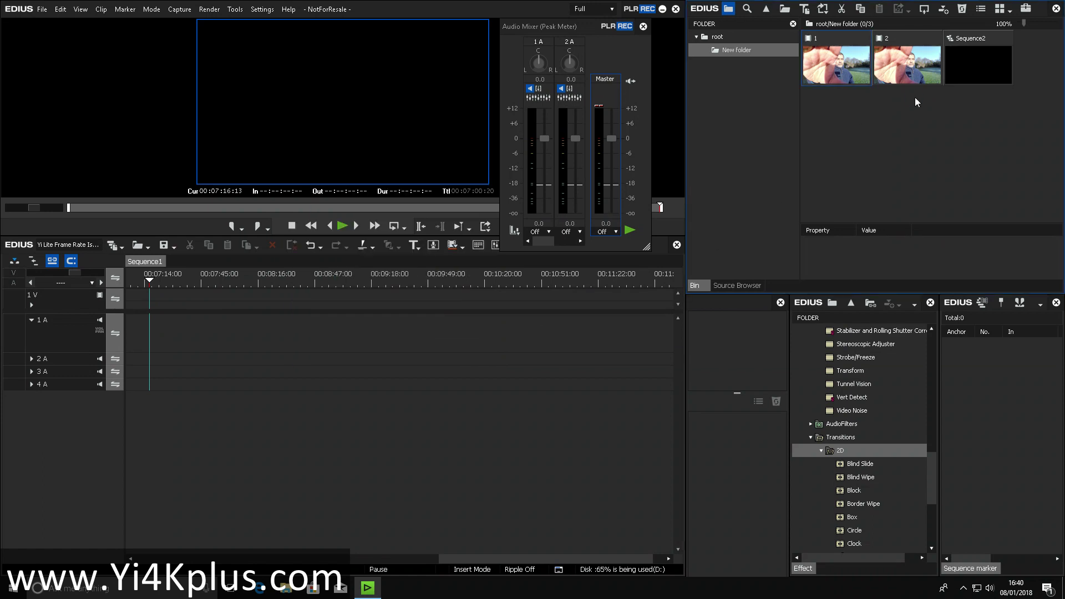
right_click(905, 62)
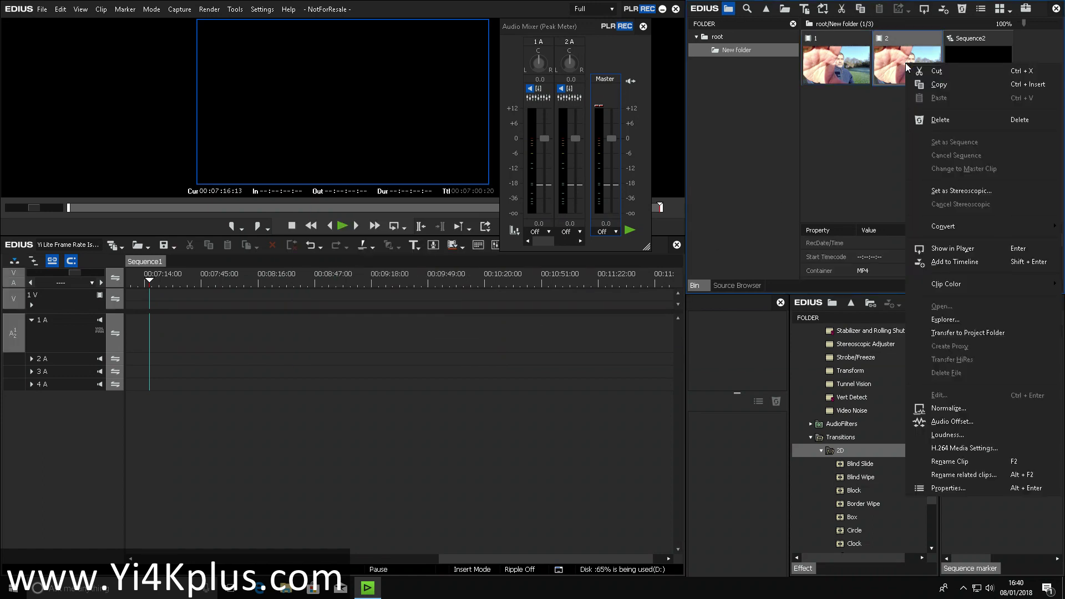
click(961, 489)
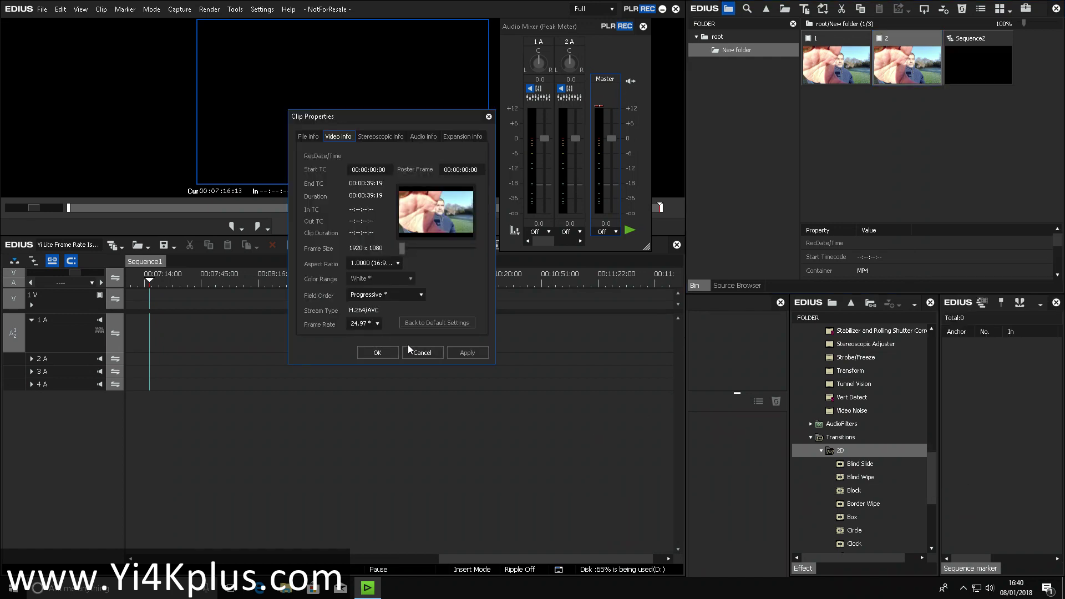
click(384, 354)
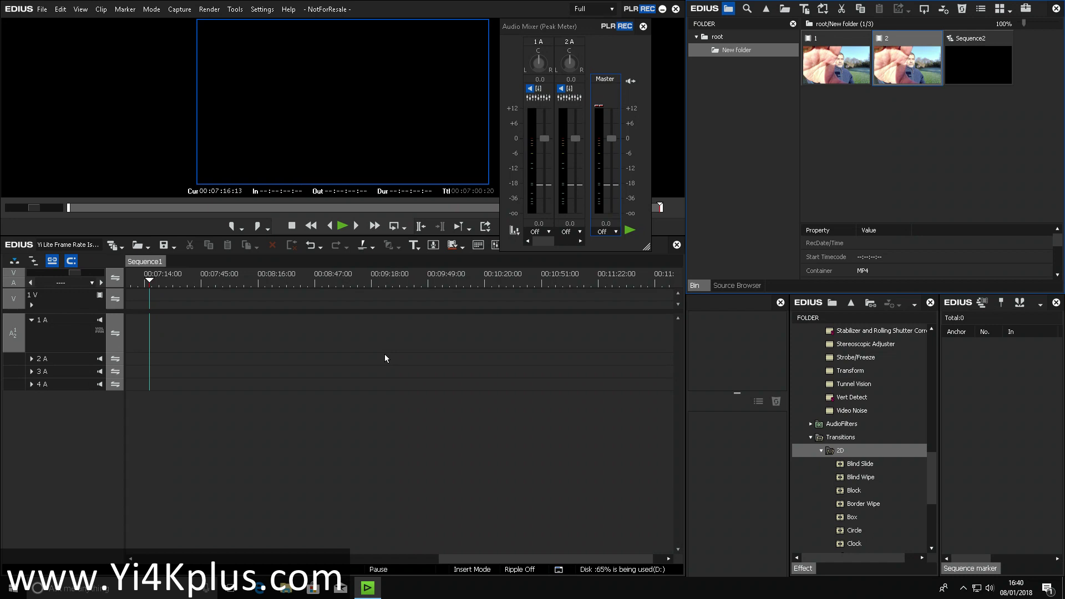
Check the project's frame rate and aspect ratio in the project settings
click(261, 9)
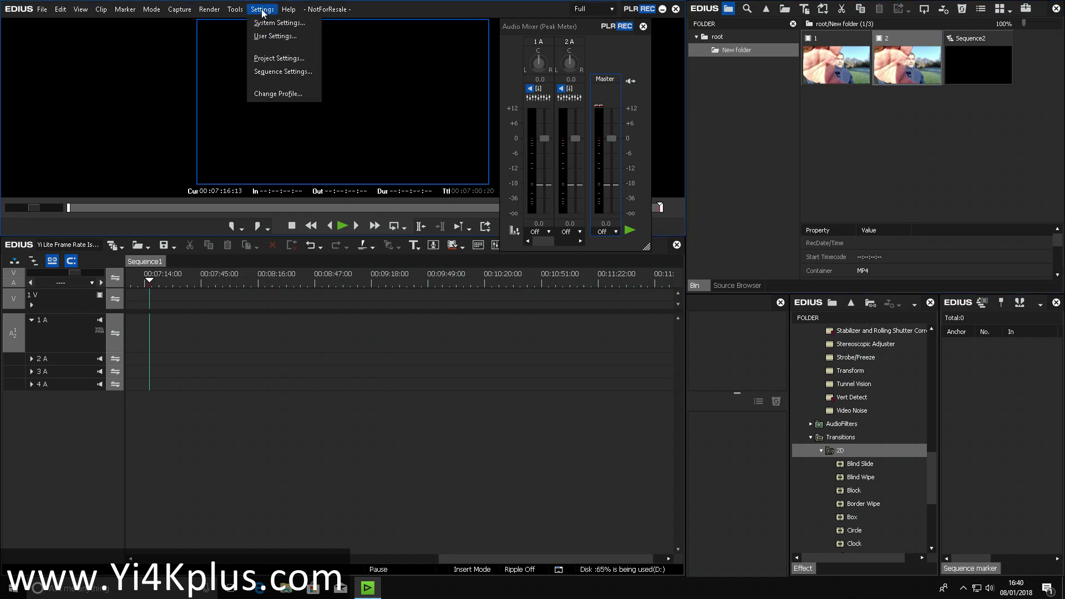
click(288, 58)
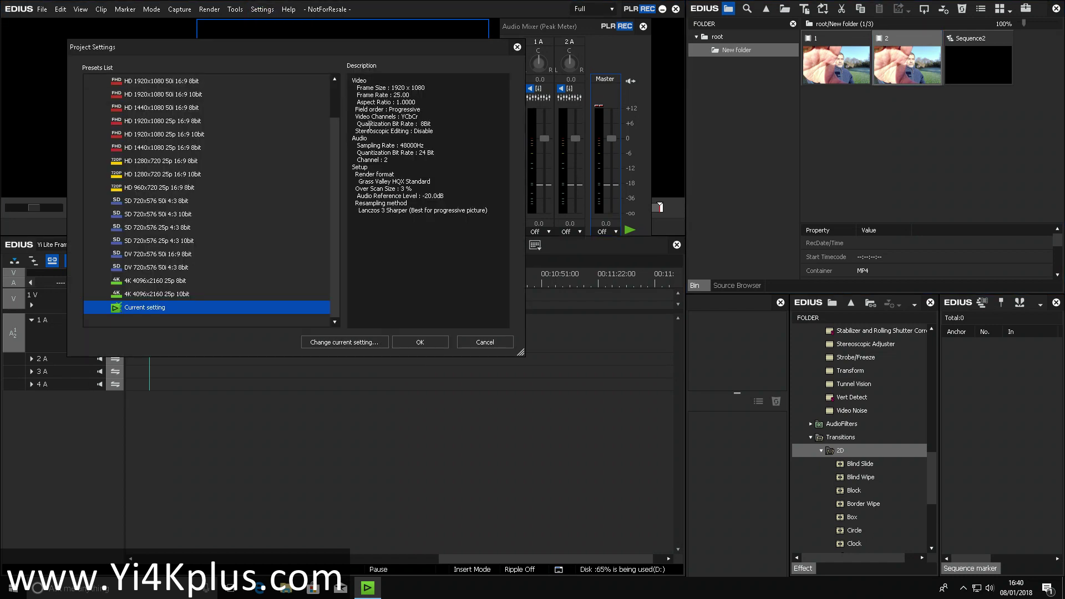
drag(354, 94, 419, 103)
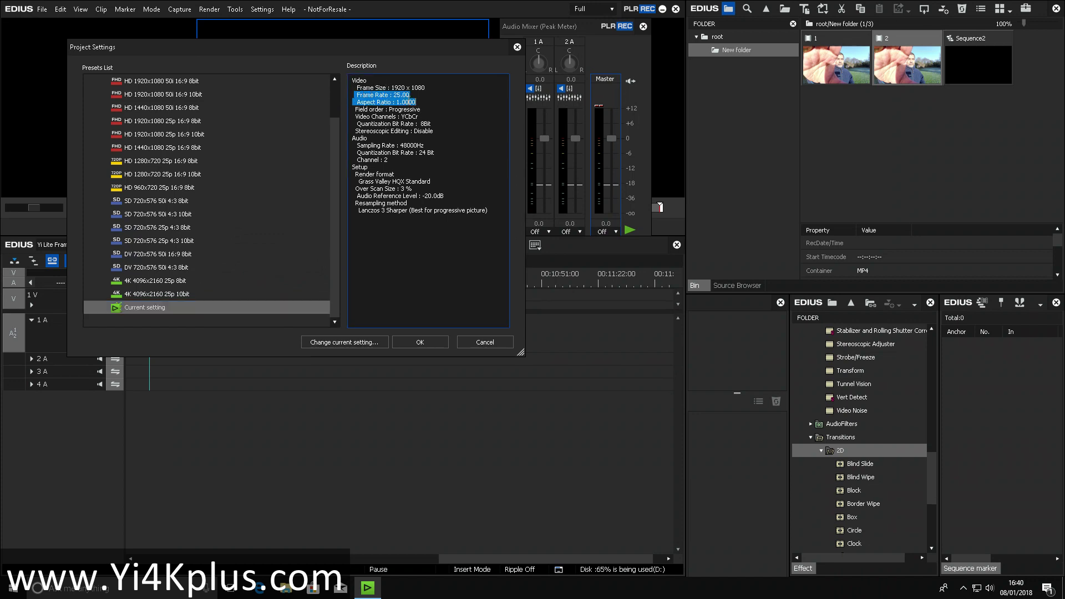
click(431, 345)
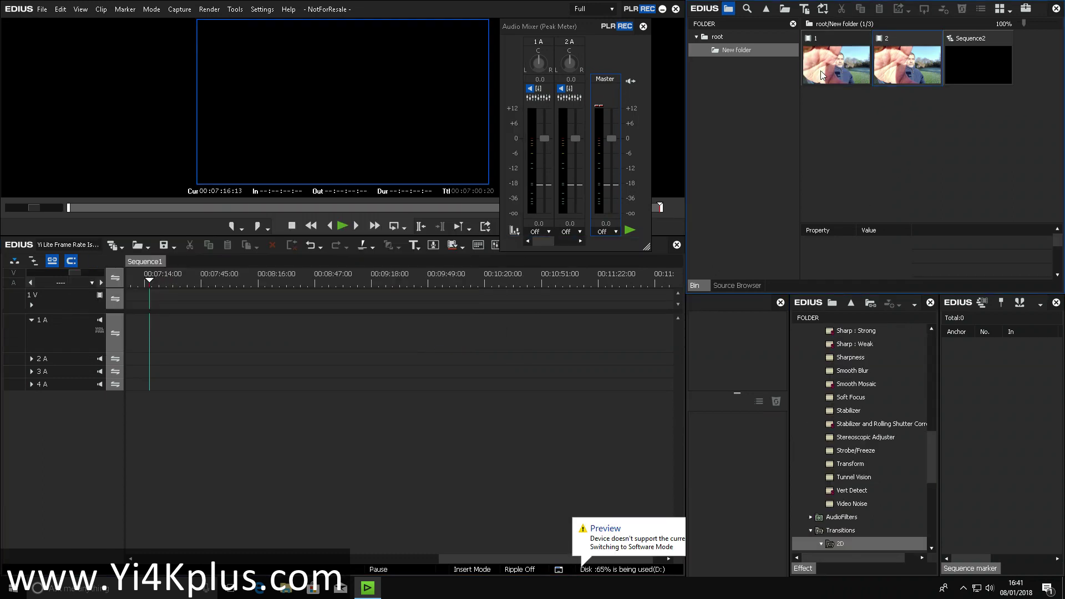
Place clip 1 from the bin onto the 1V/1A timeline tracks
click(822, 76)
drag(831, 63, 294, 333)
drag(474, 559, 519, 559)
Play clip 1 from 00:08:15:07 near its end in full-screen preview
click(220, 284)
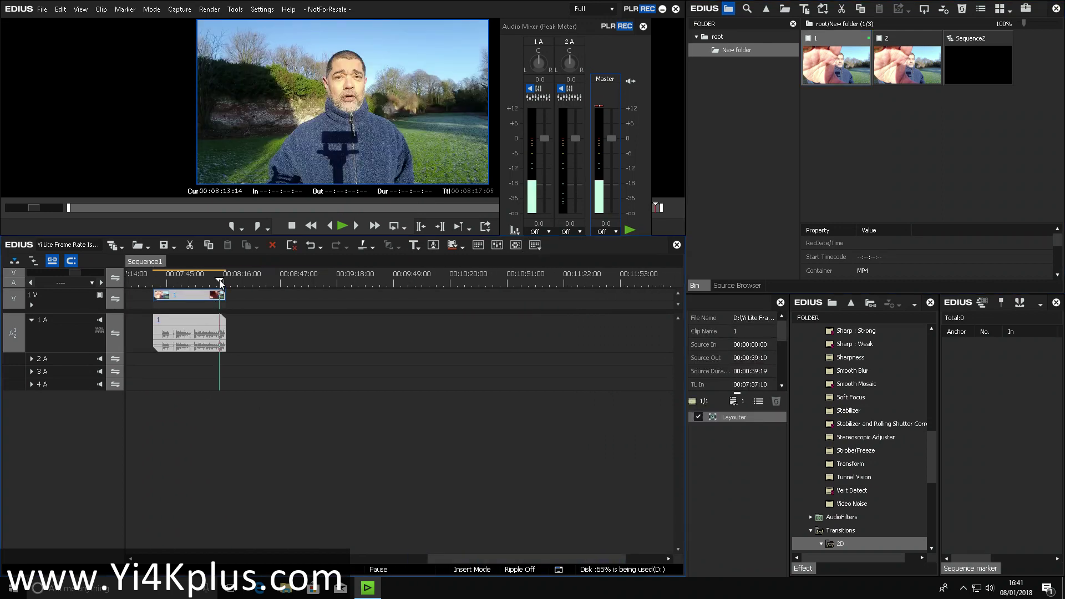
drag(71, 273, 45, 277)
click(228, 284)
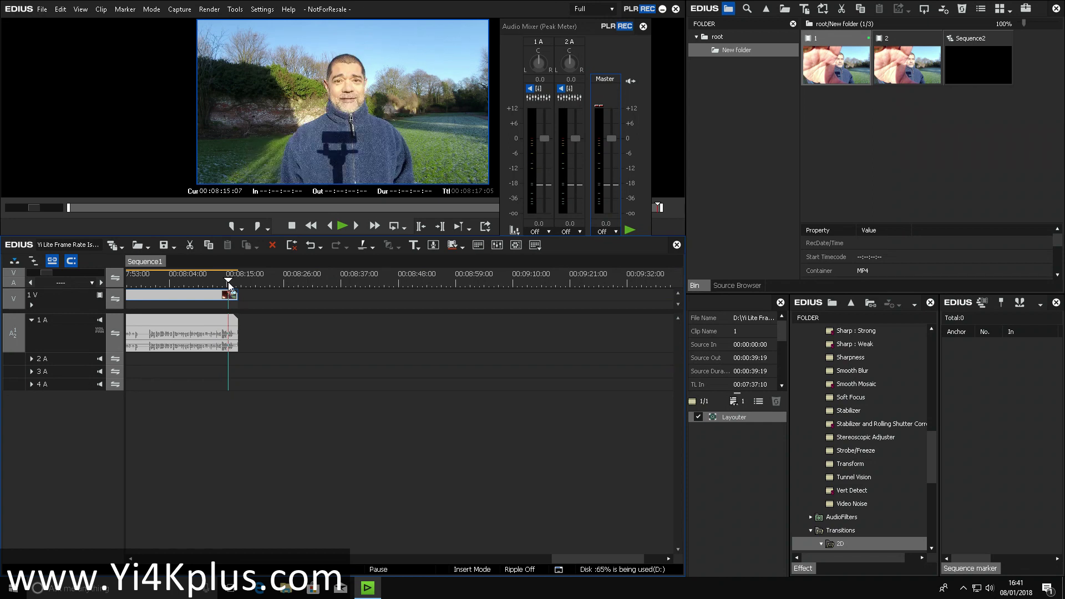
key(space)
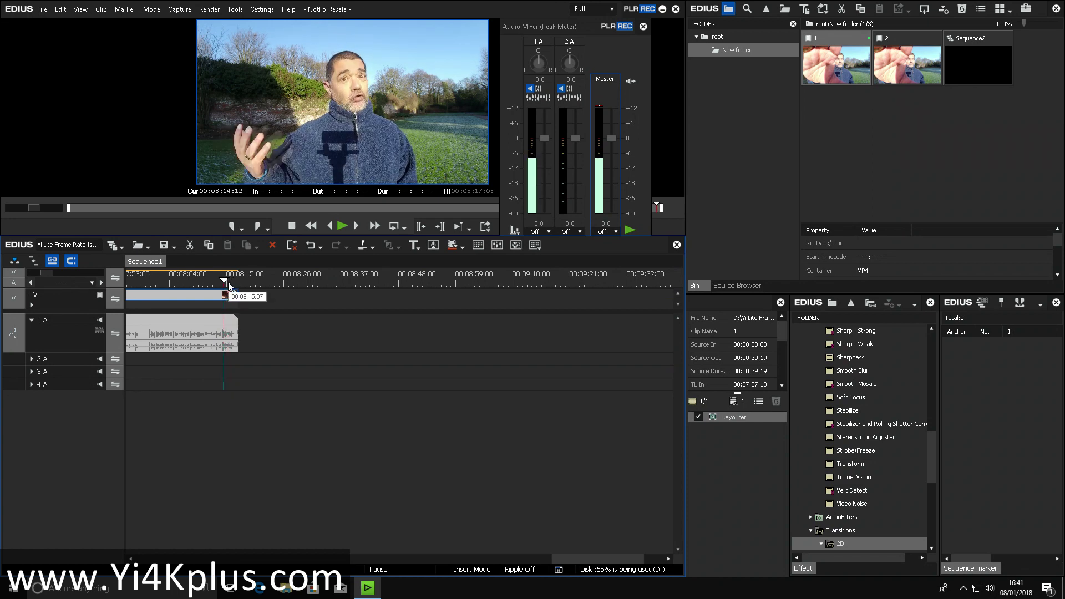
key(ctrl+F11)
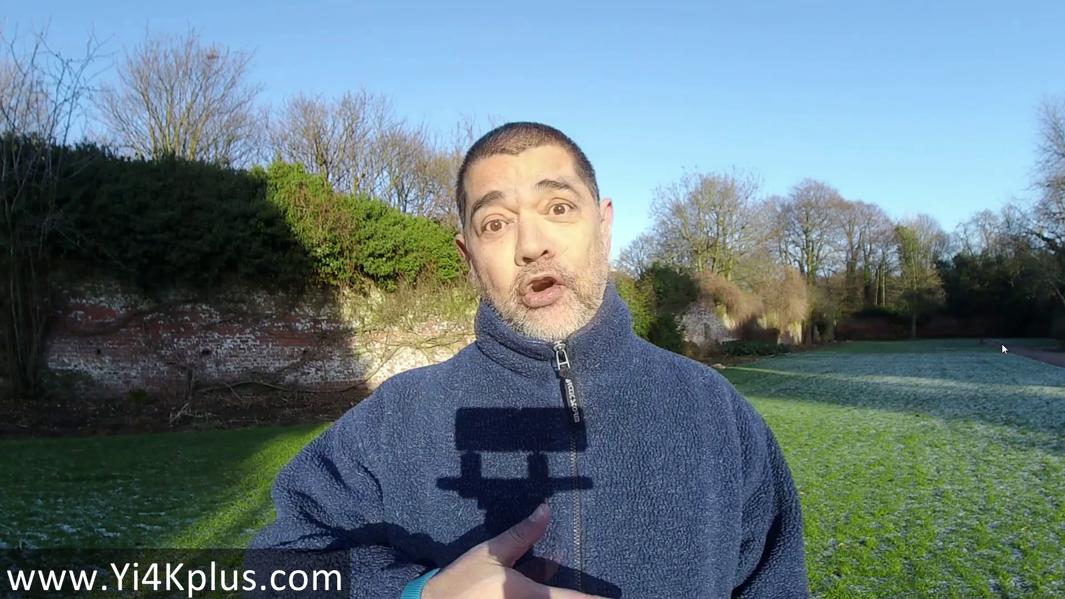
Exit full-screen preview and deselect clip 1 in the bin
click(902, 407)
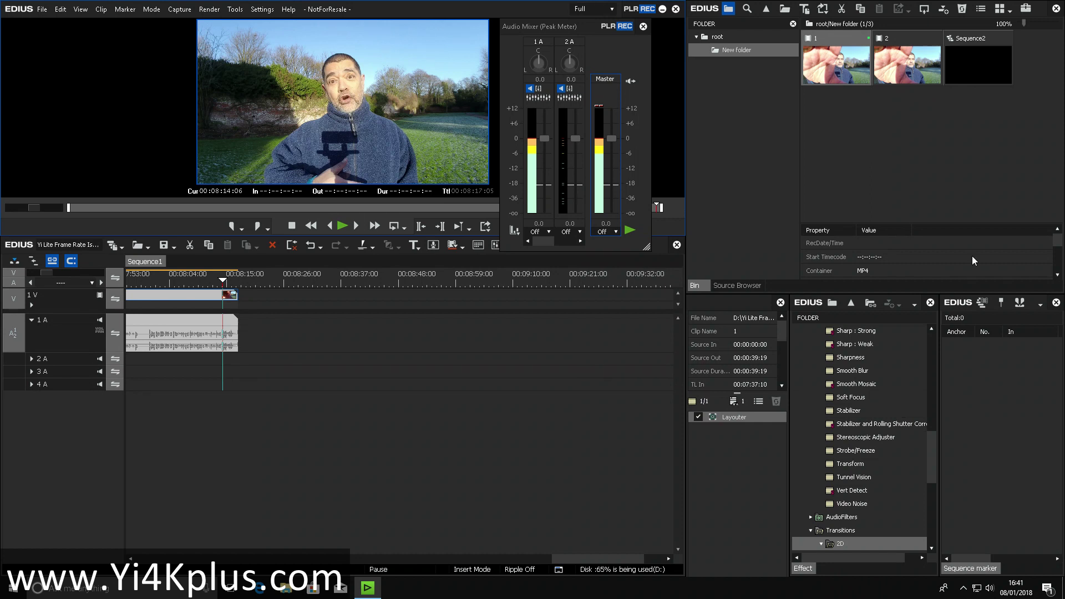
click(949, 186)
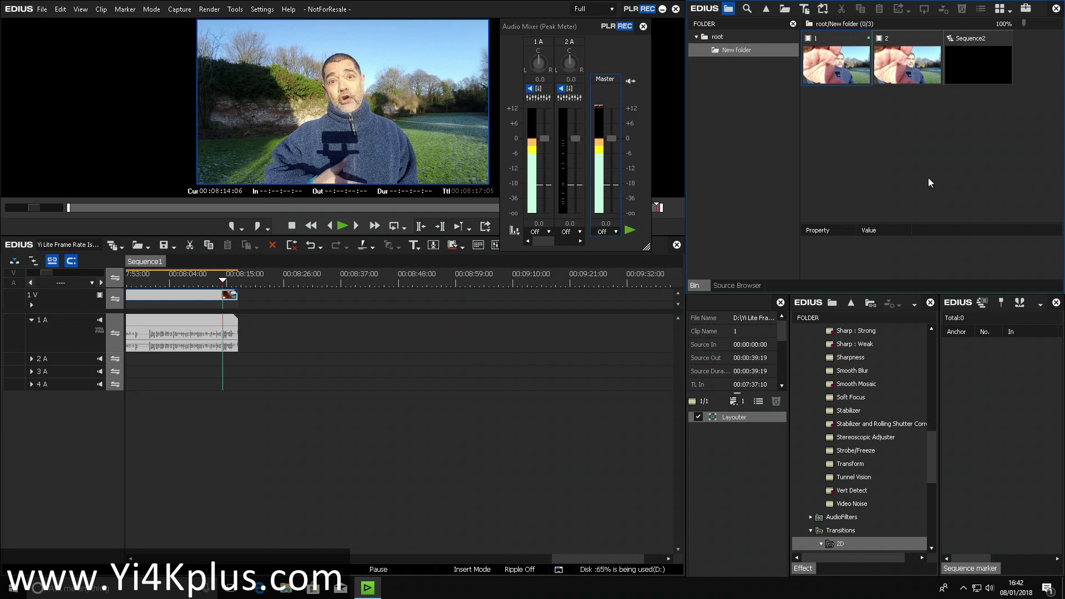
In clip 2's Properties, set the Video info Frame Rate to 25 and confirm
click(913, 75)
right_click(904, 70)
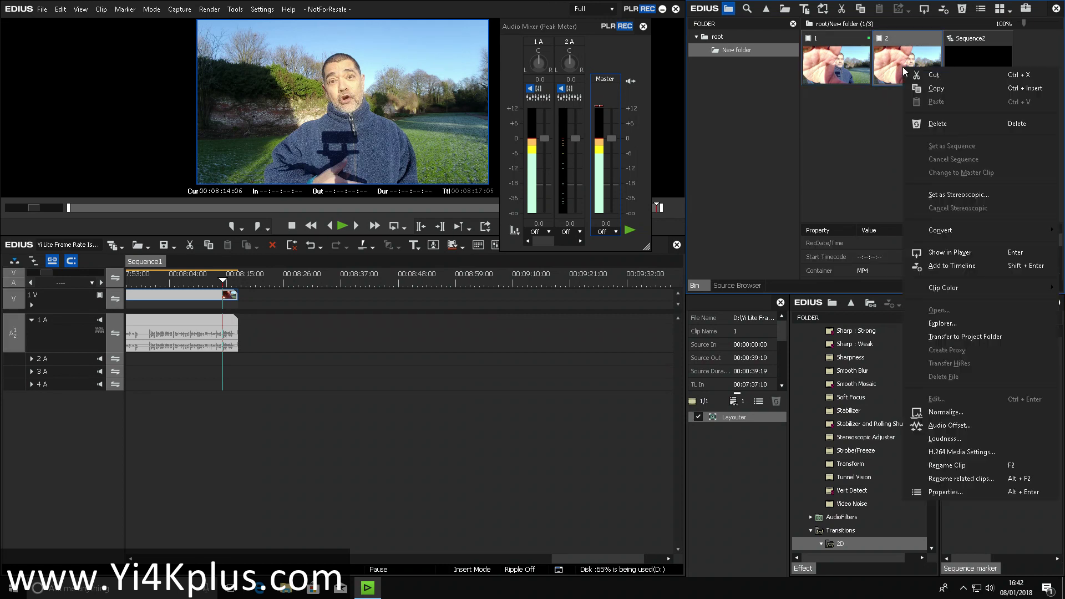
click(951, 491)
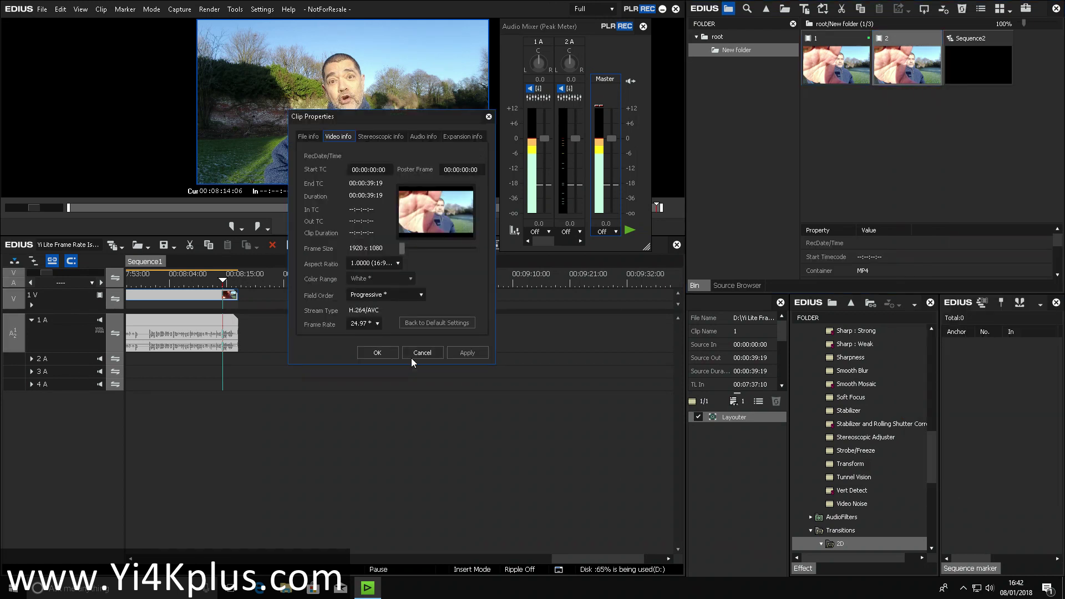
click(376, 324)
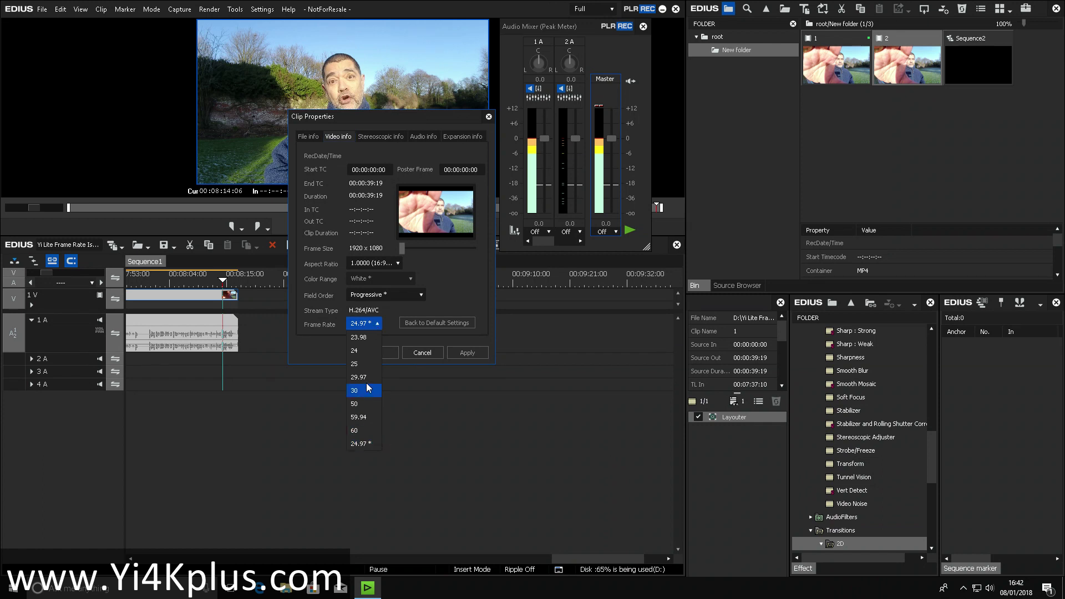
click(360, 364)
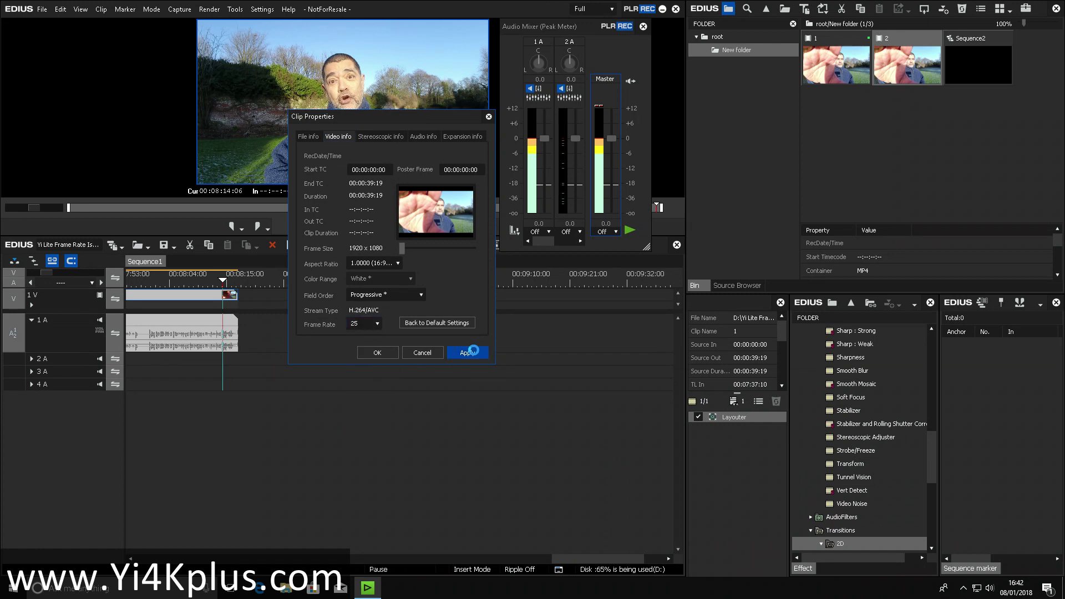
click(377, 353)
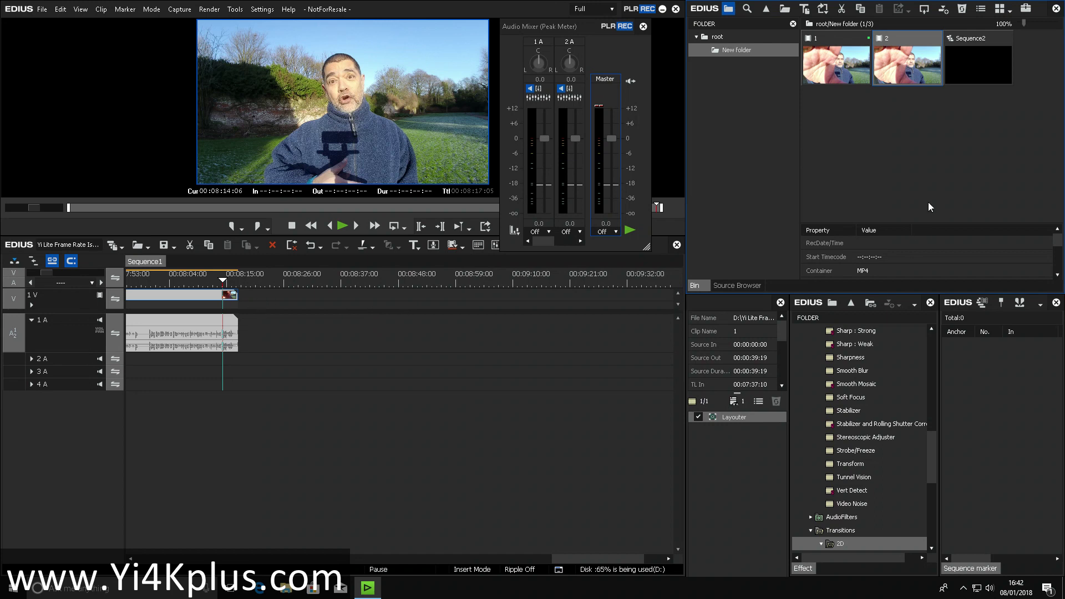
Place clip 2 after clip 1 at 00:08:20:04 and replay its ending full-screen
drag(485, 283, 254, 321)
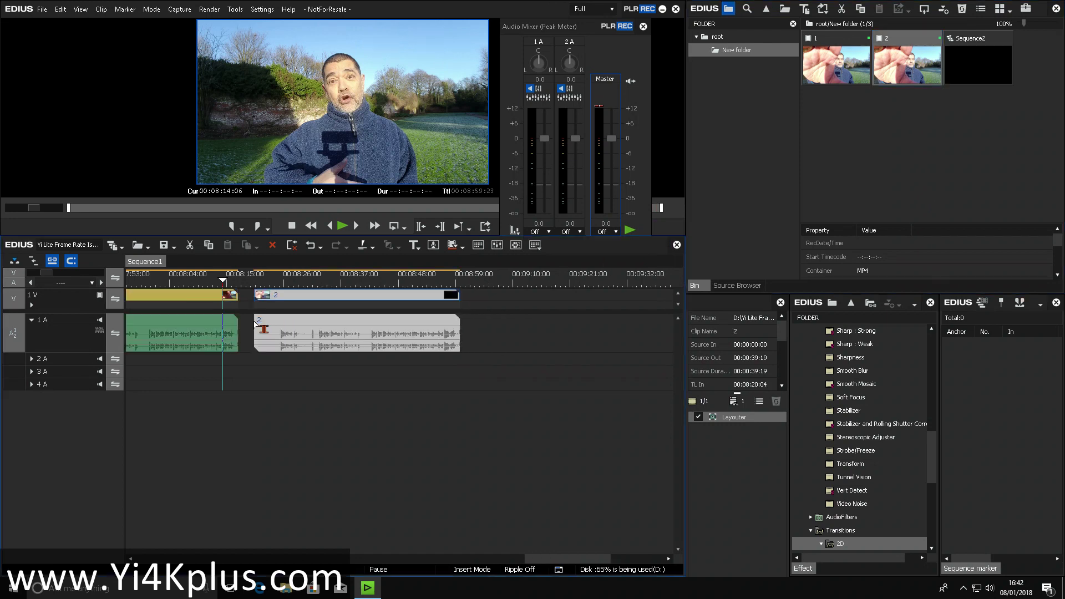
click(443, 280)
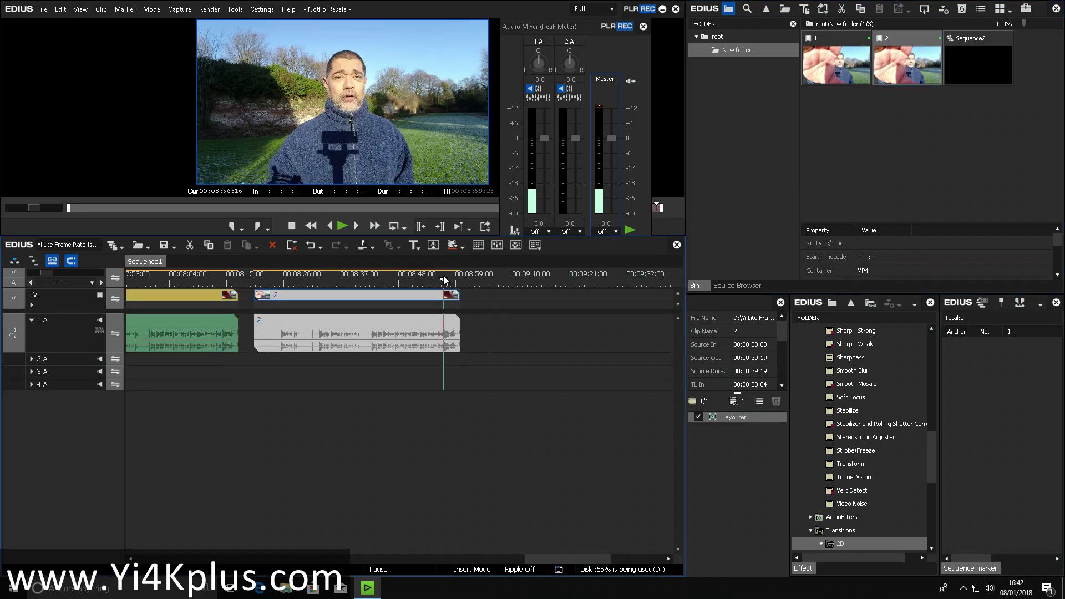
key(Right)
key(Right)
key(Right)
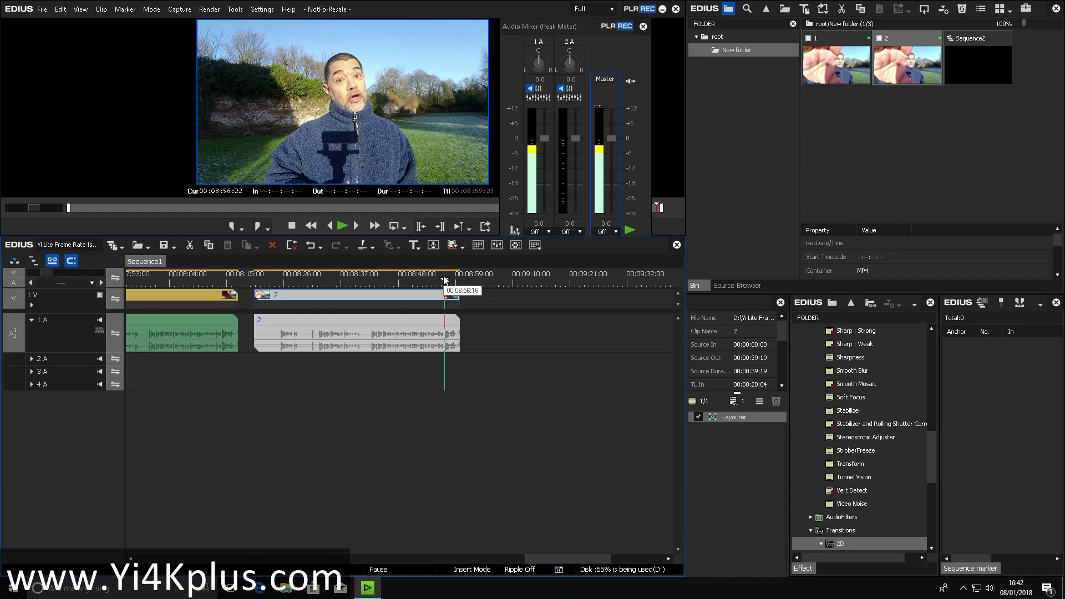
click(446, 280)
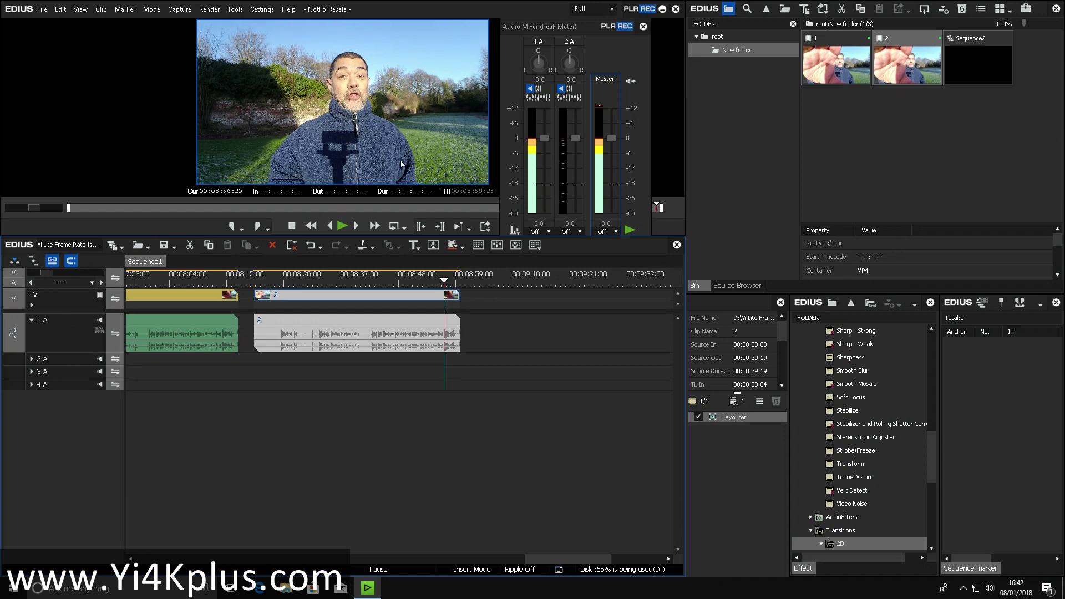
key(ctrl+F11)
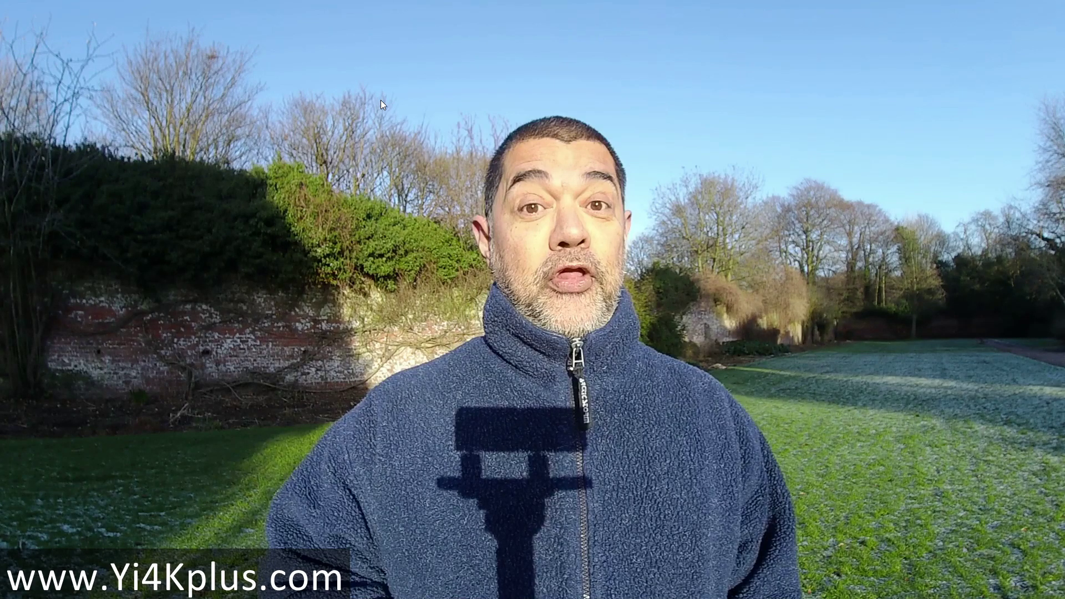